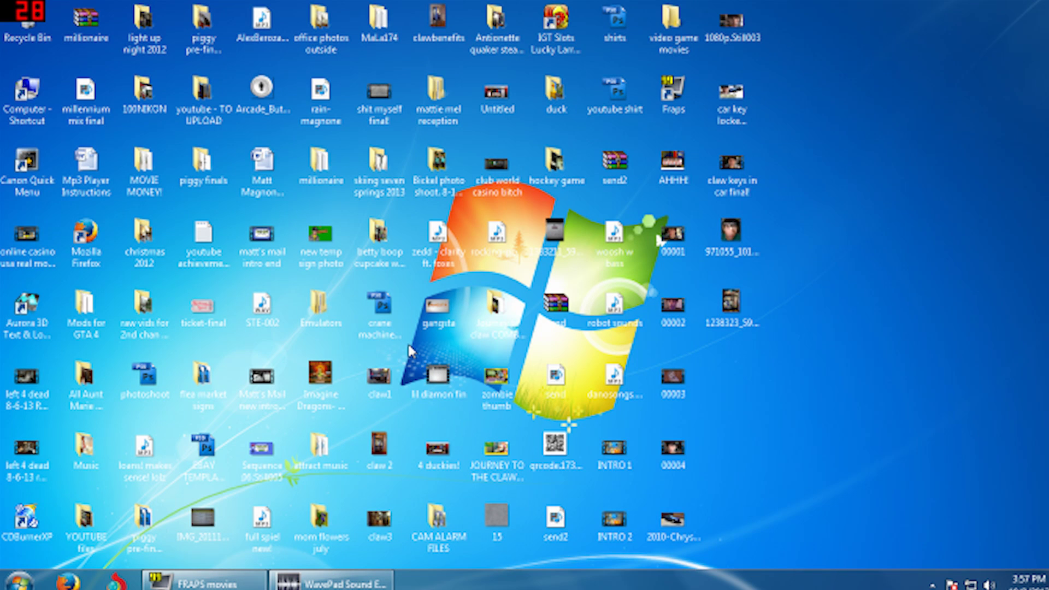
From the tray speaker's Recording devices list, show disabled devices and enable Stereo Mix
{"action": "right_click", "coordinate": [989, 584]}
{"action": "left_click", "coordinate": [965, 533]}
{"action": "right_click", "coordinate": [190, 354]}
{"action": "left_click", "coordinate": [244, 360]}
{"action": "right_click", "coordinate": [215, 340]}
{"action": "left_click", "coordinate": [258, 353]}
Bring WavePad to the front and show the Recording tab of its Options
{"action": "left_click", "coordinate": [350, 580]}
{"action": "left_click", "coordinate": [686, 79]}
{"action": "left_click", "coordinate": [454, 139]}
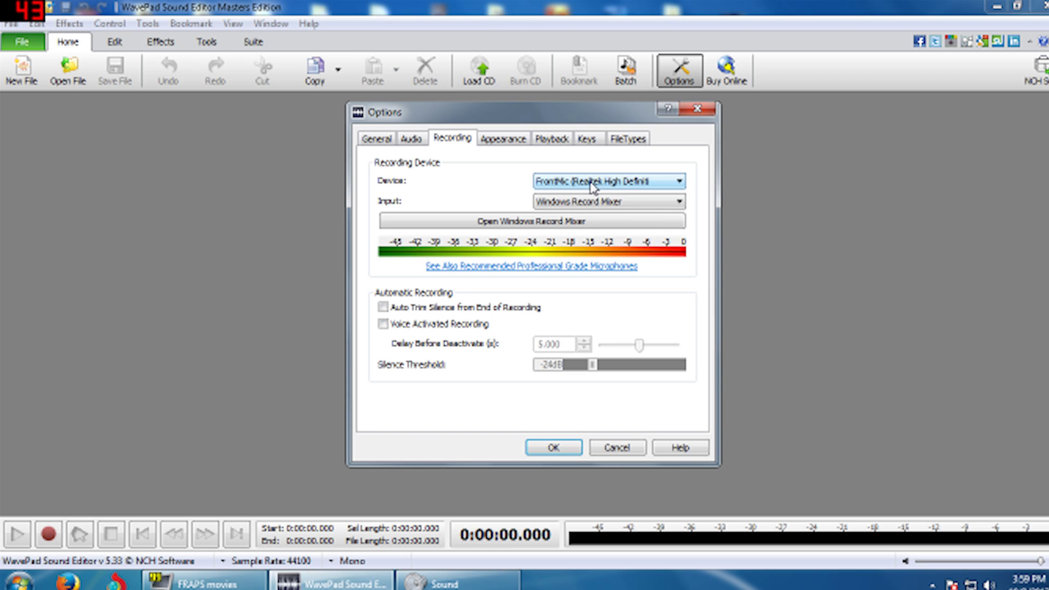